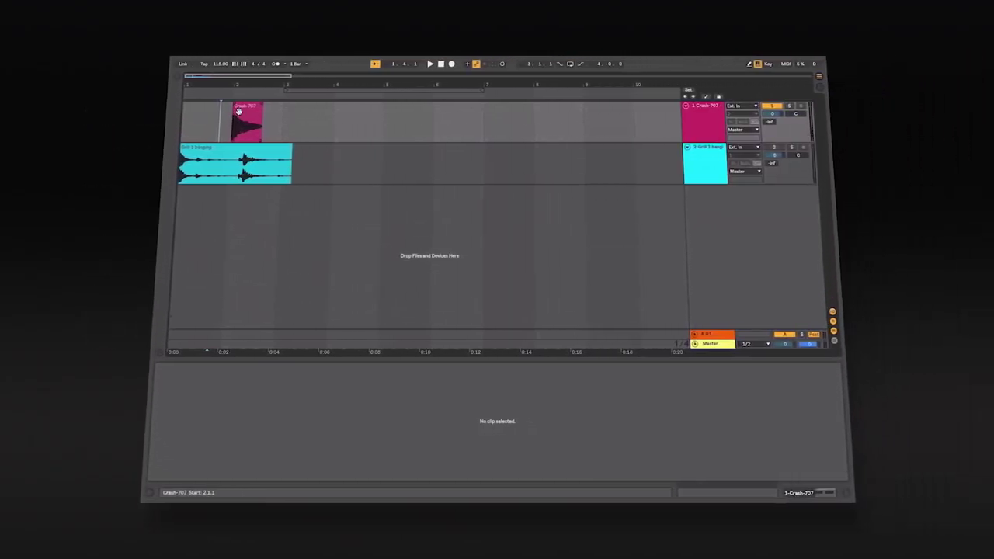
Select the Crash-707 clip so its sample details appear in the Clip View.
click(239, 111)
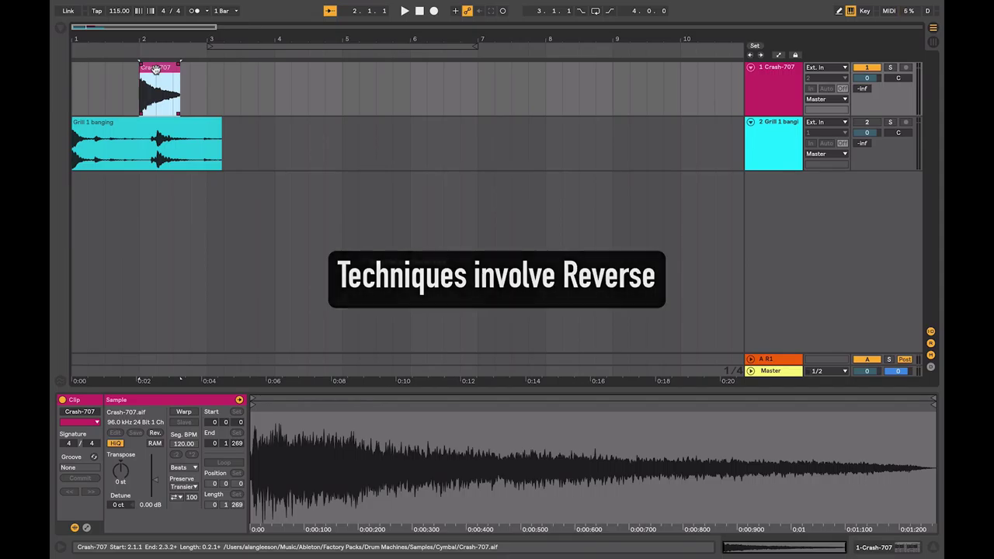
Move the Crash-707 clip to bar 4 and audition it from there.
drag(155, 70, 301, 81)
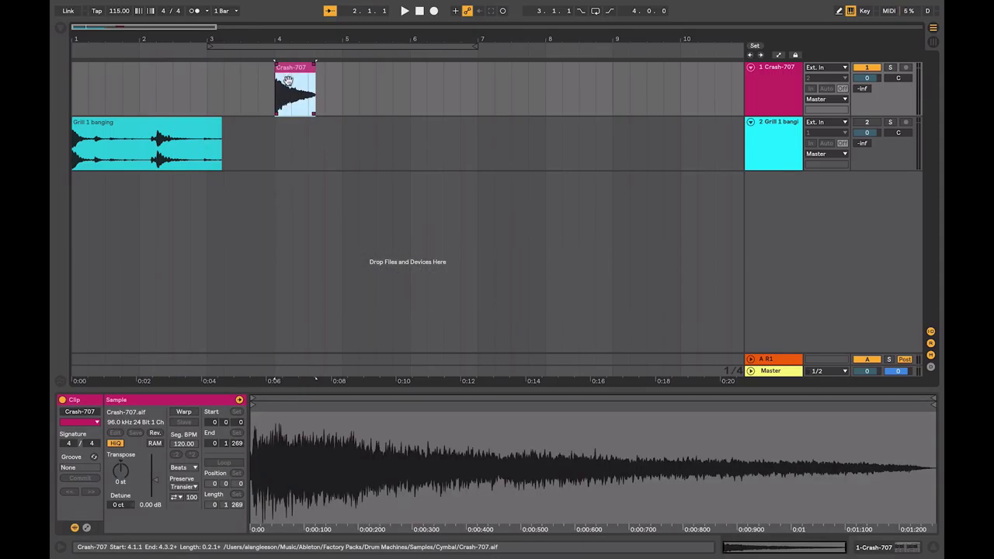
click(276, 105)
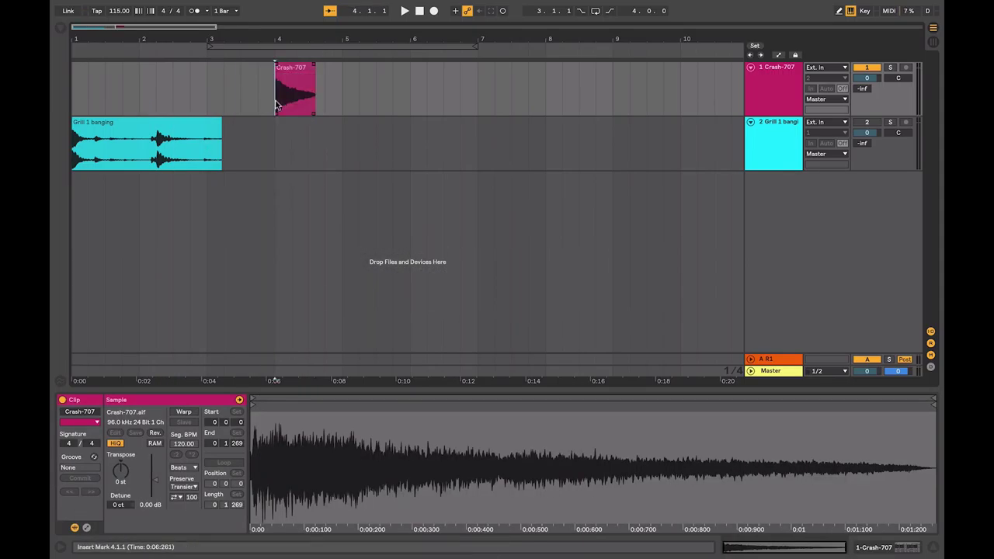
key(space)
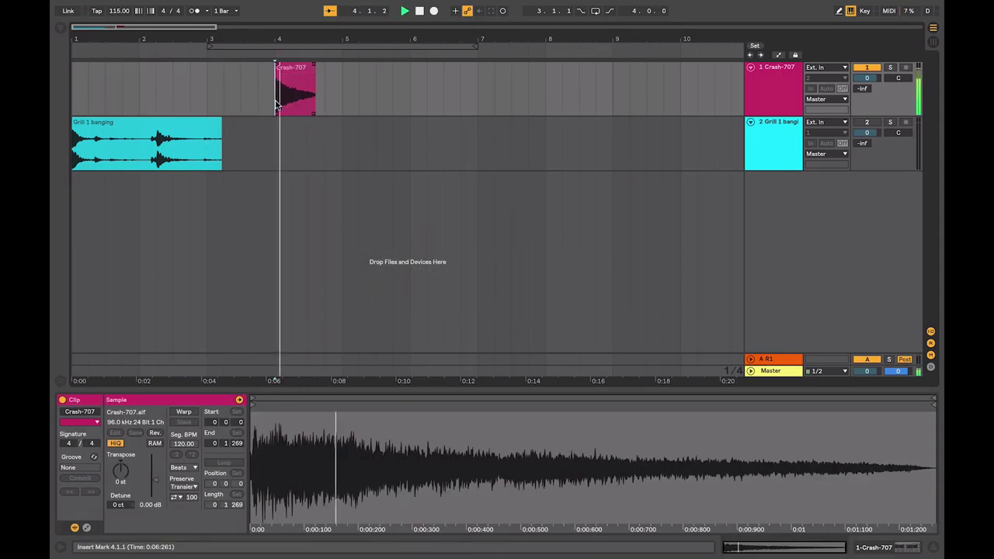
key(space)
Reverse the Crash-707 sample and play it from just before bar 4.
click(295, 89)
click(155, 432)
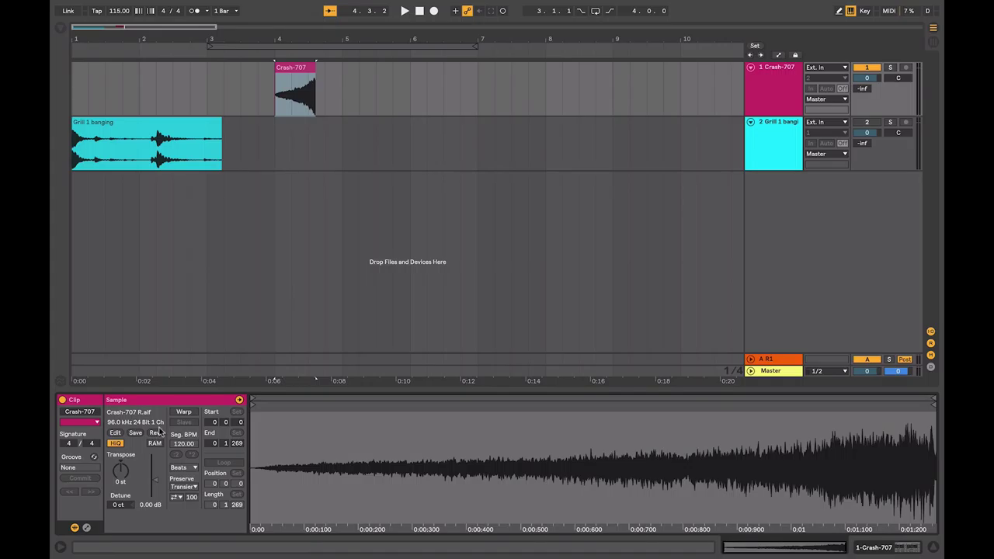
click(262, 90)
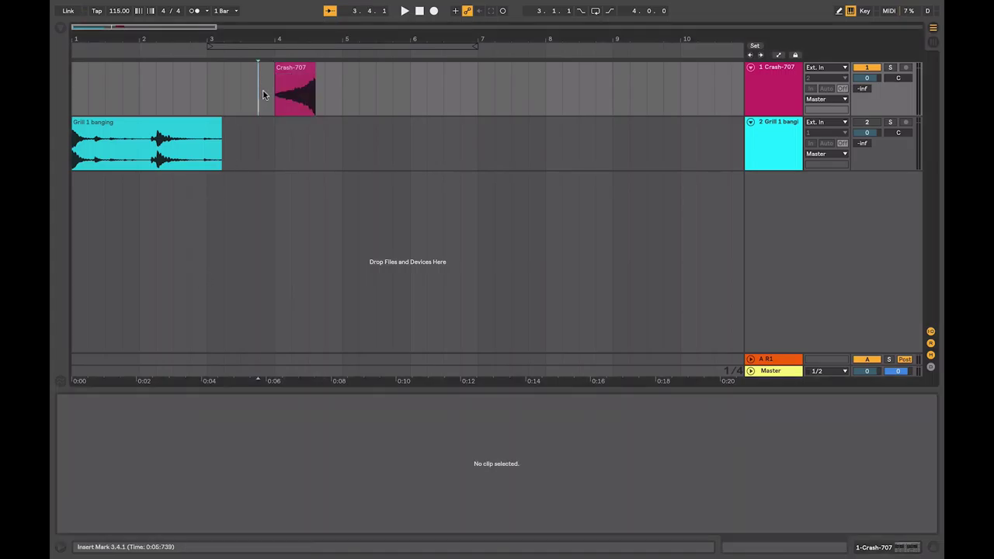
key(space)
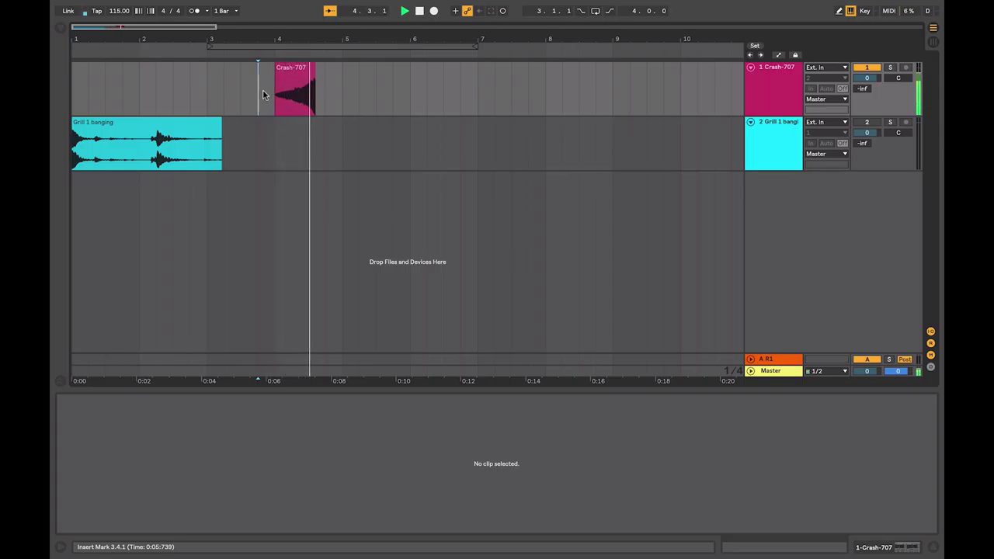
key(space)
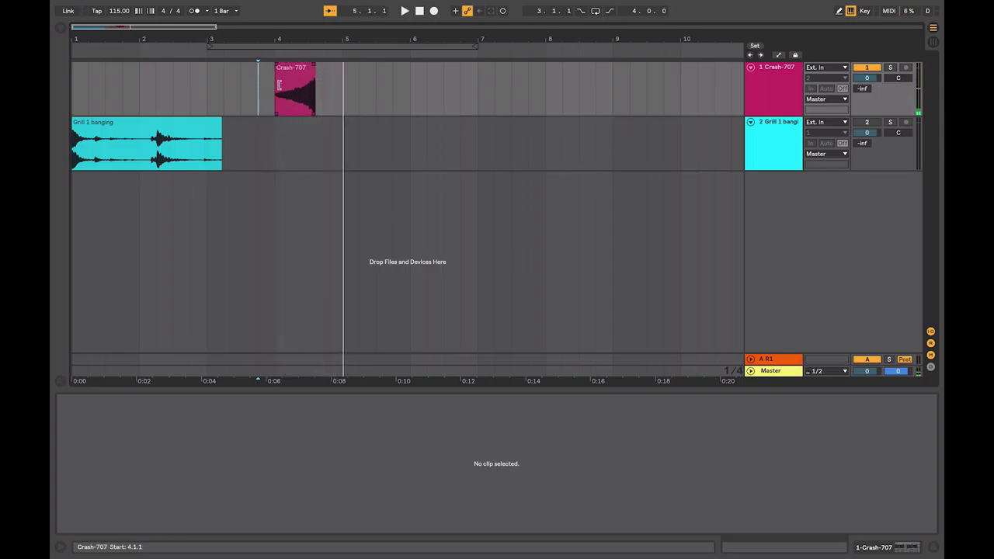
click(299, 71)
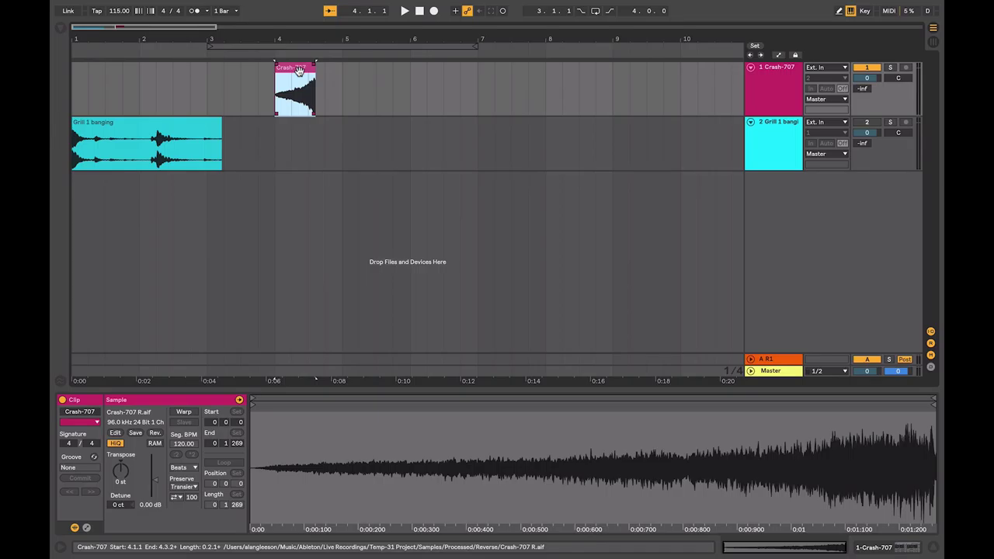
Un-reverse Crash-707, enable its track's 7.82 s Reverb, and loop playback over the tail.
click(155, 433)
click(271, 94)
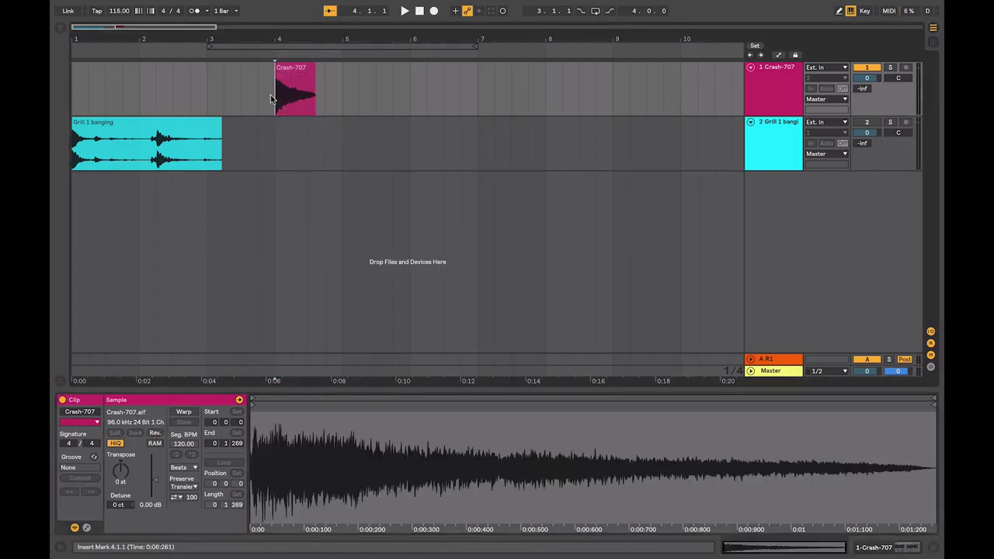
click(774, 73)
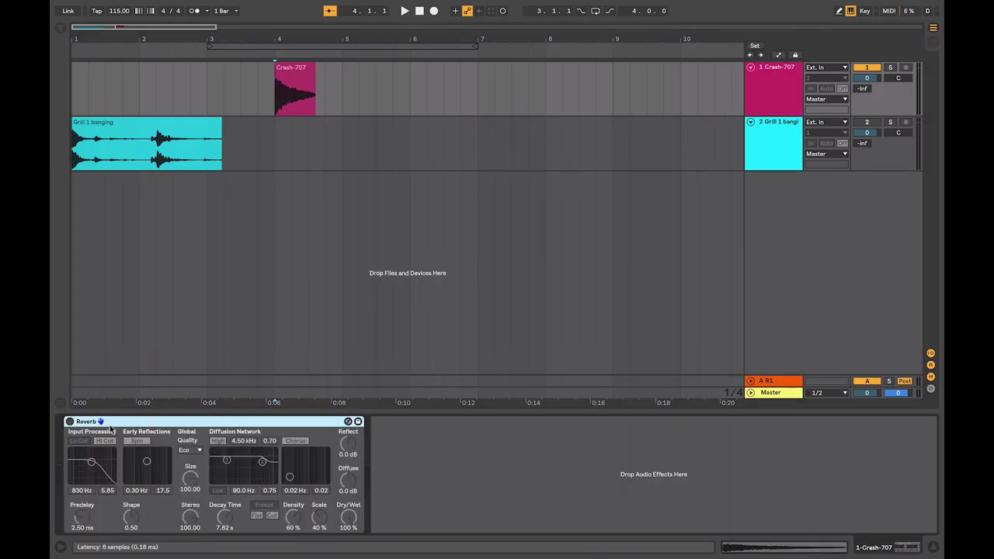
click(69, 421)
key(space)
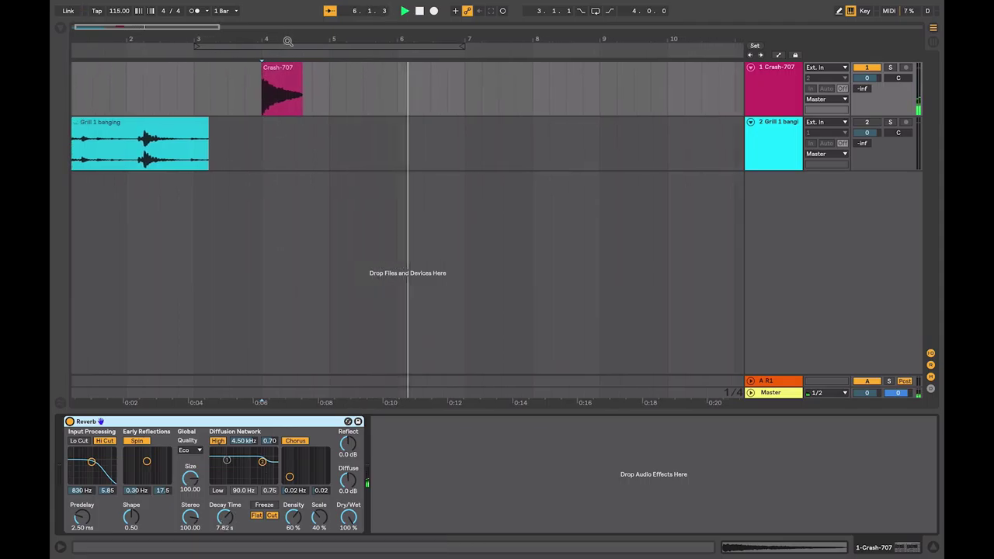
drag(300, 46, 367, 46)
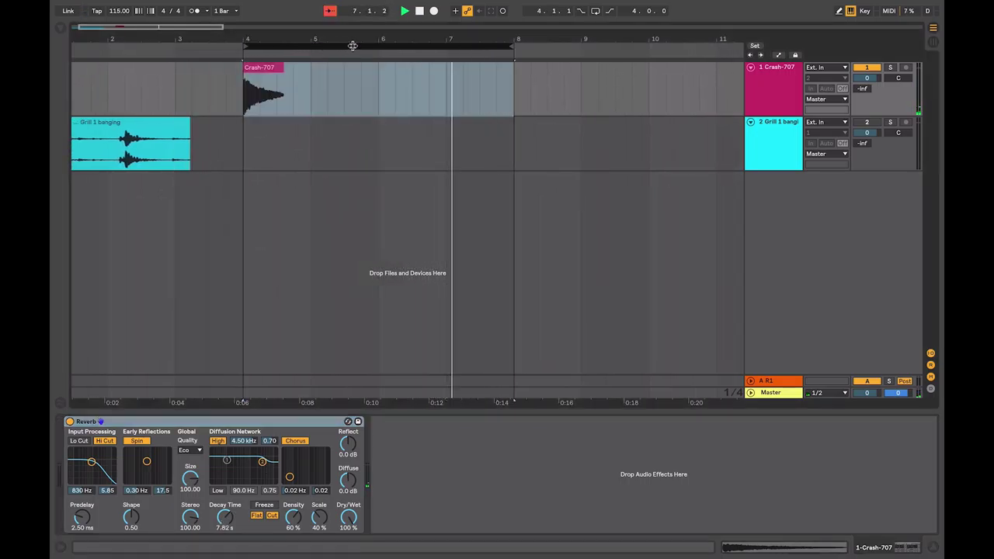
Freeze the Crash-707 track with its reverb and insert a new audio track.
right_click(767, 80)
click(784, 153)
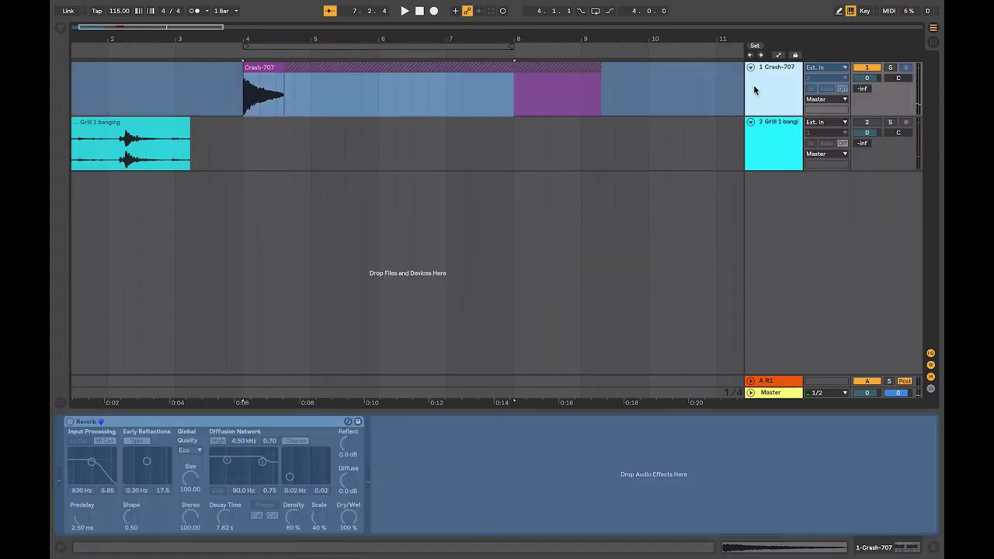
key(ctrl+t)
Copy the frozen Crash-707 clip with its Freeze tail onto audio track 2.
click(429, 166)
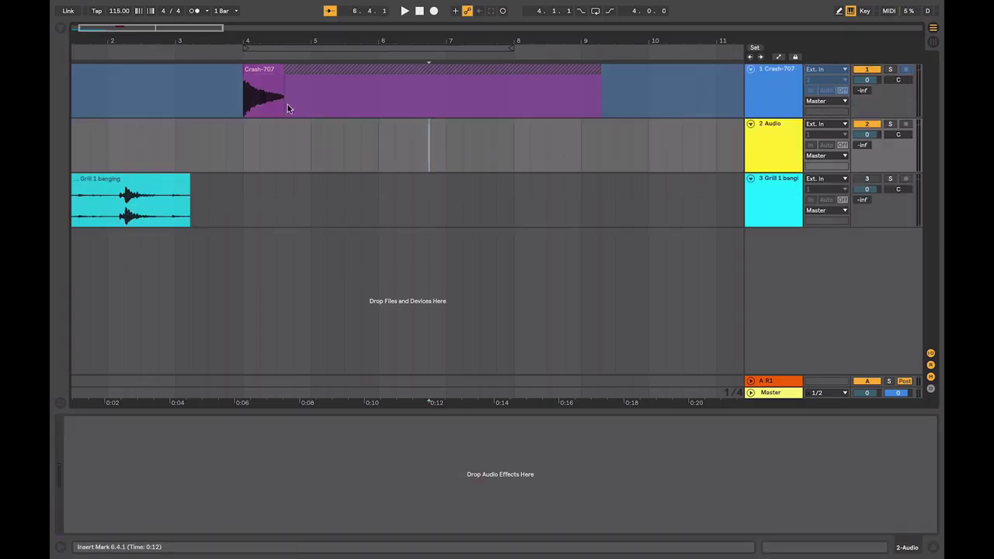
click(266, 100)
mouse_move(260, 73)
mouse_down()
mouse_move(264, 136)
mouse_move(261, 88)
mouse_up()
click(390, 71)
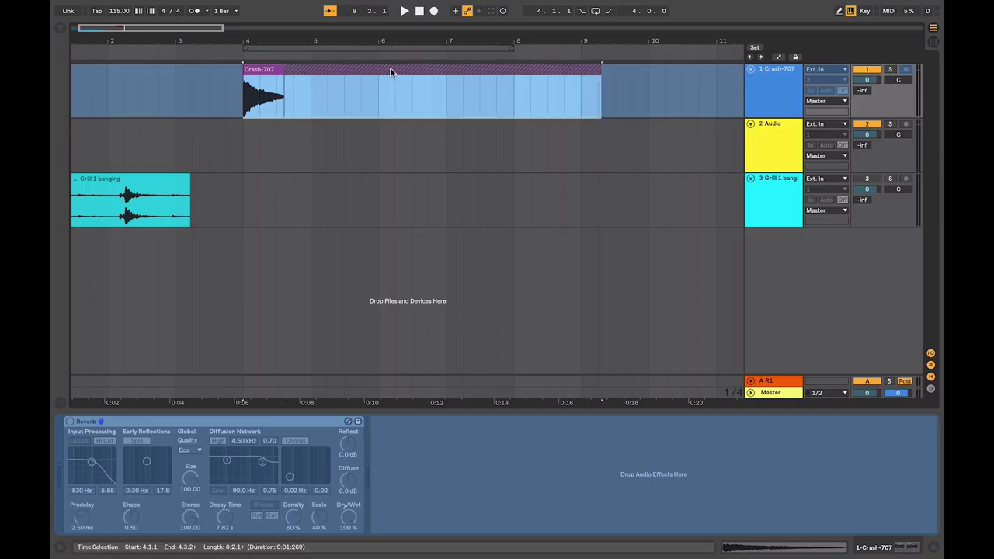
drag(387, 75, 383, 126)
click(226, 148)
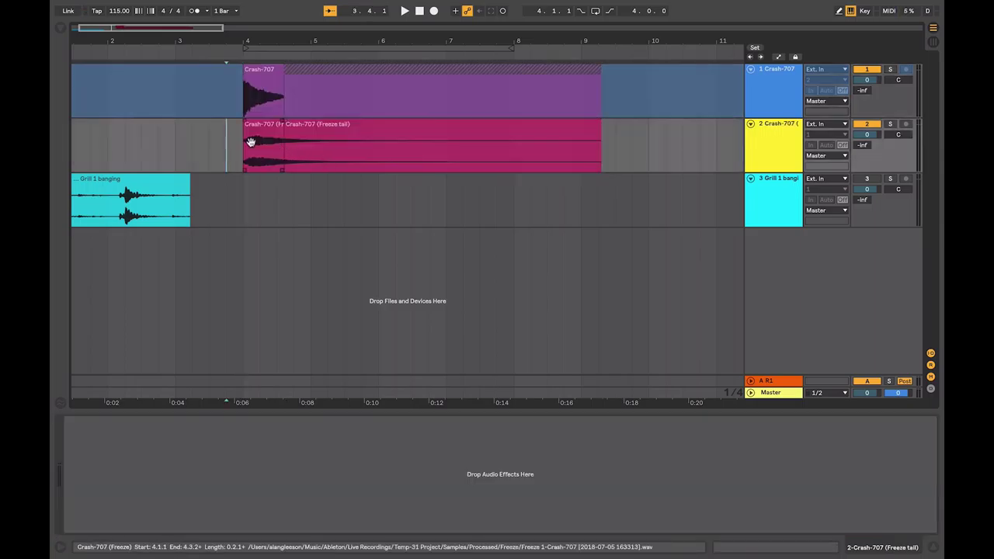
Unfreeze Crash-707, then merge and reverse the freeze clip and tail on track 2.
right_click(769, 83)
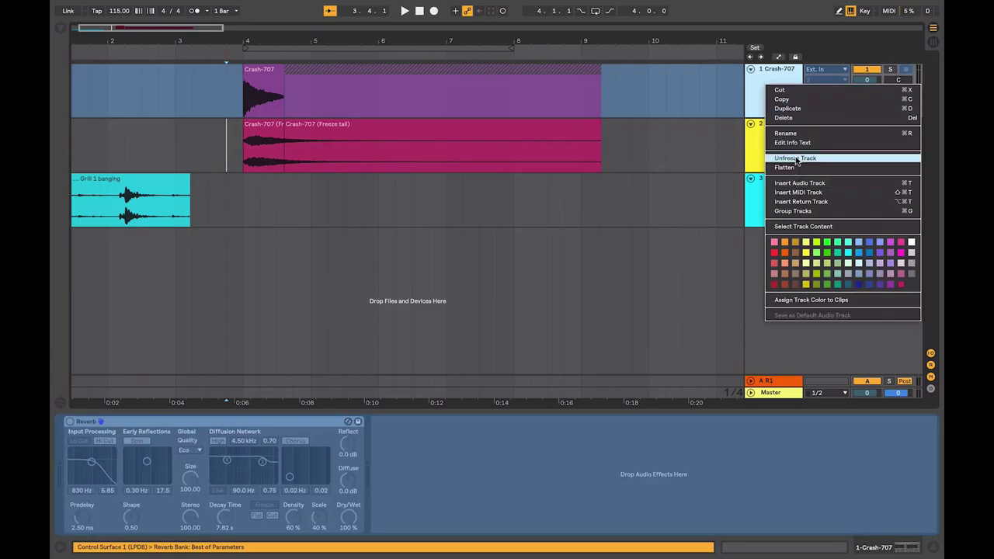
click(796, 158)
click(275, 160)
click(286, 123)
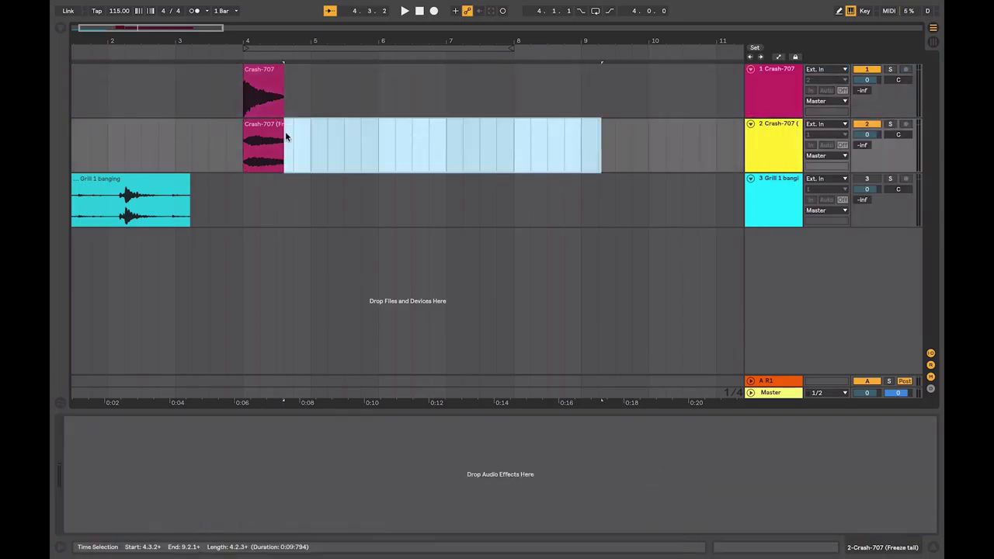
key(Delete)
drag(283, 130, 613, 140)
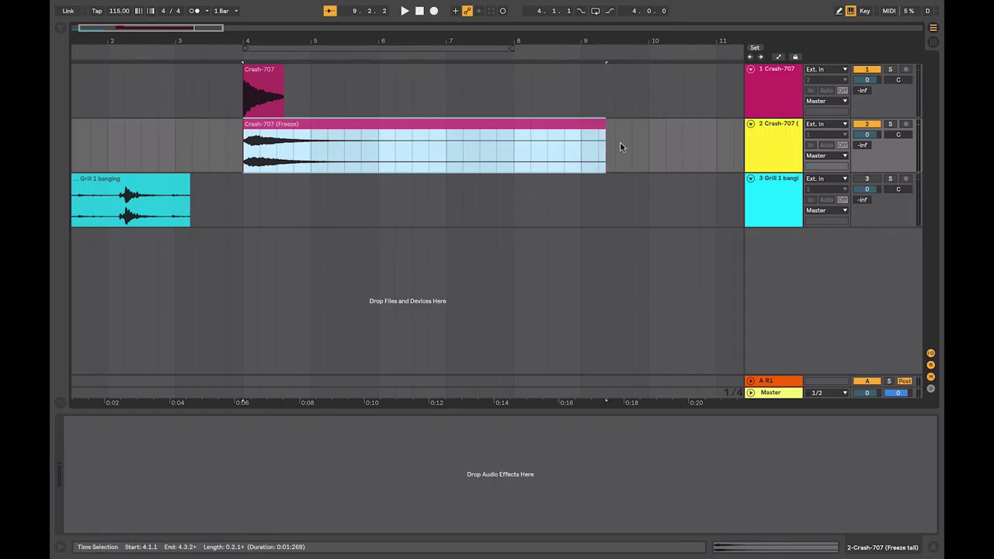
key(shift+Tab)
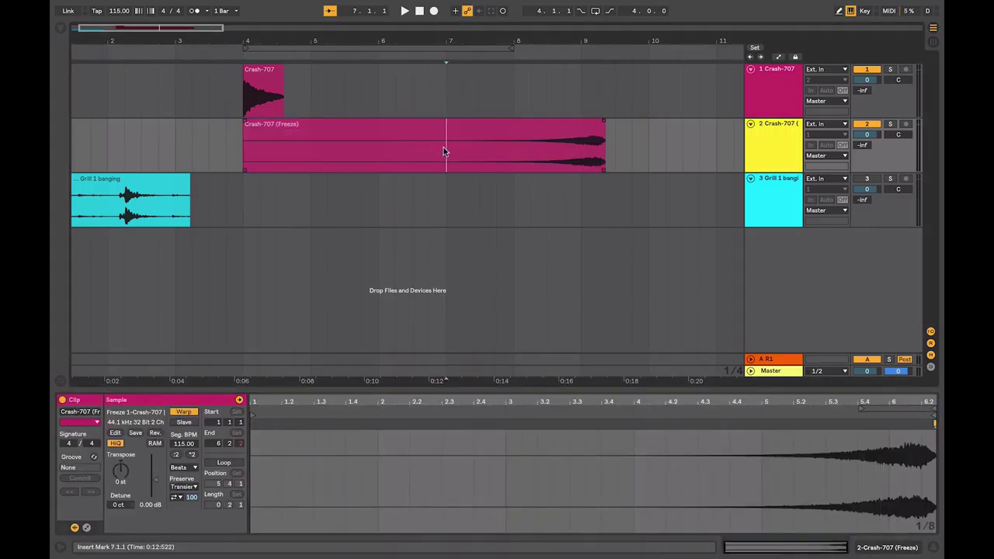
Split the reversed clip at bar 7, delete the empty left part, and end the swell at bar 4.
key(ctrl+e)
click(399, 145)
key(Delete)
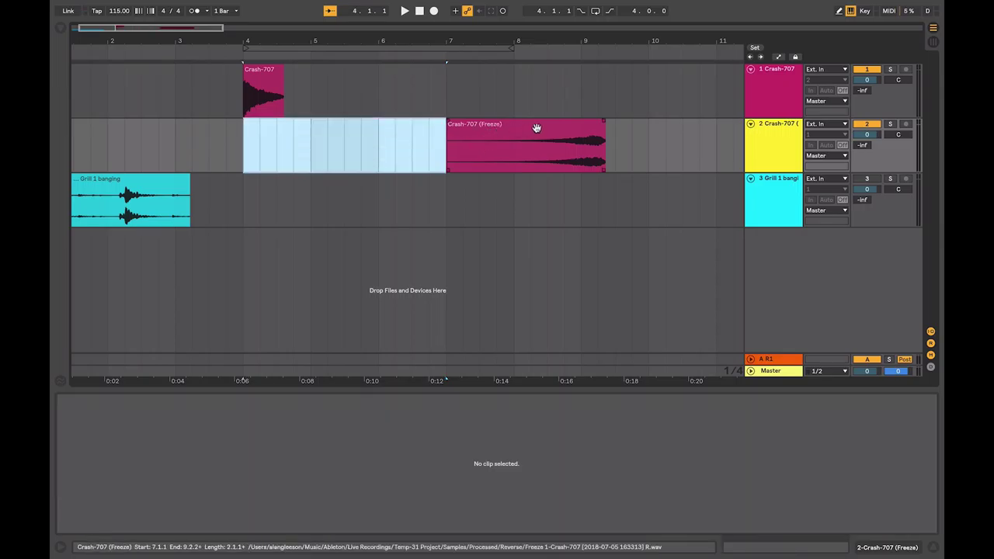
drag(534, 129, 185, 160)
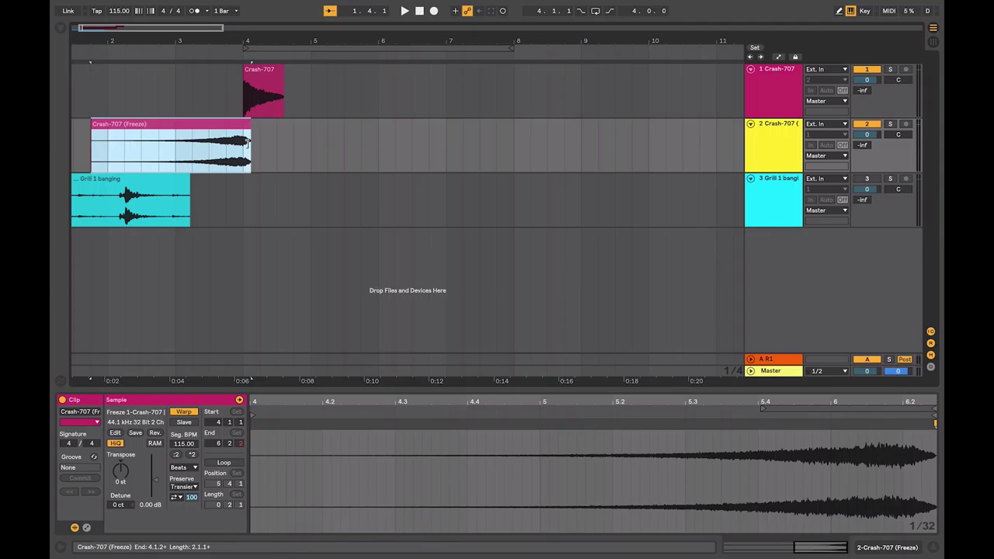
click(104, 89)
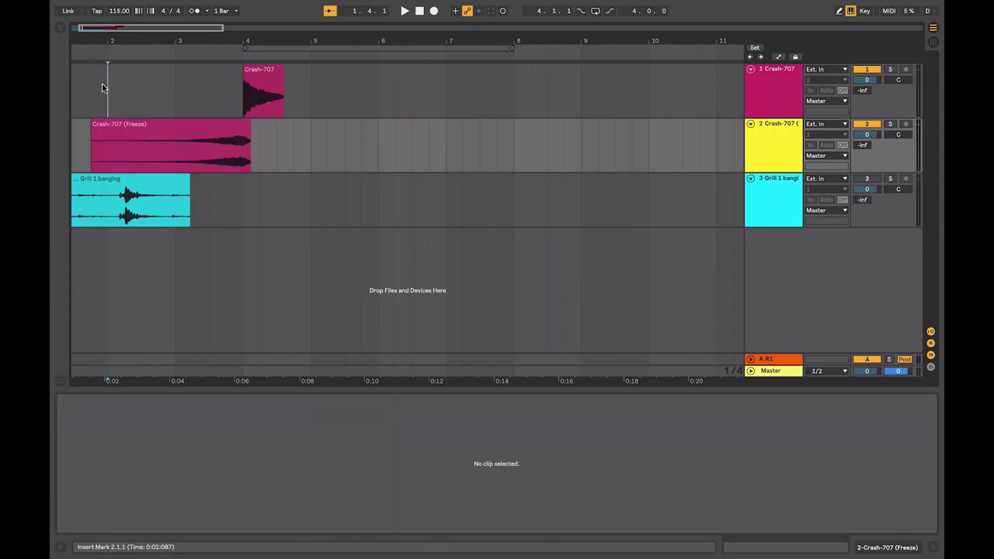
click(773, 76)
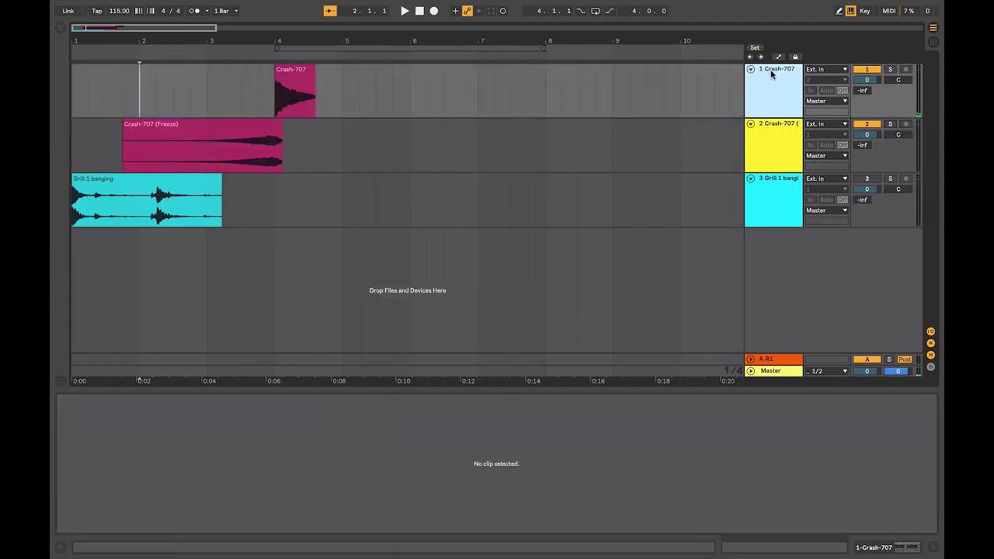
Play from 1.3.1 into the crash and draw a long fade-in on the Crash-707 (Freeze) swell.
double_click(771, 74)
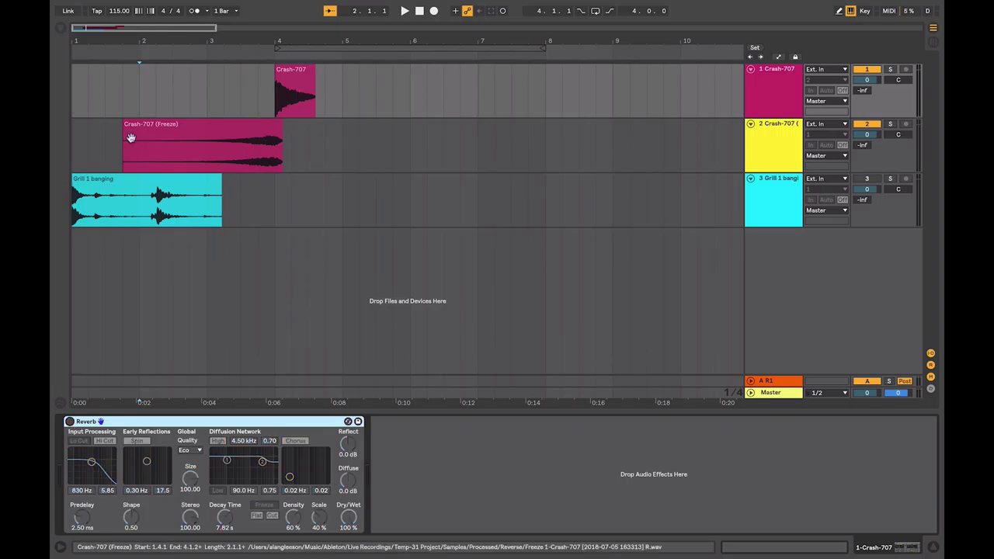
click(106, 147)
key(space)
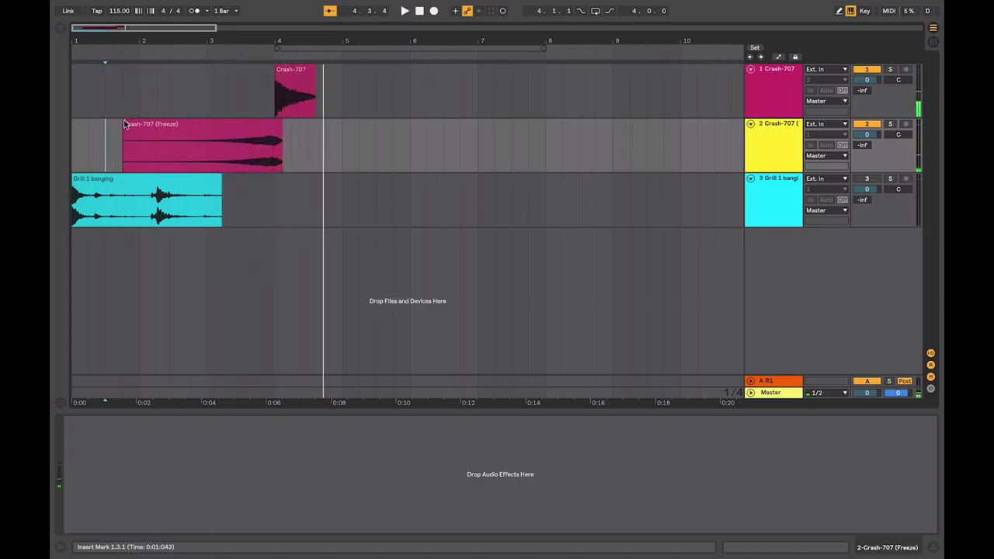
drag(124, 122, 248, 125)
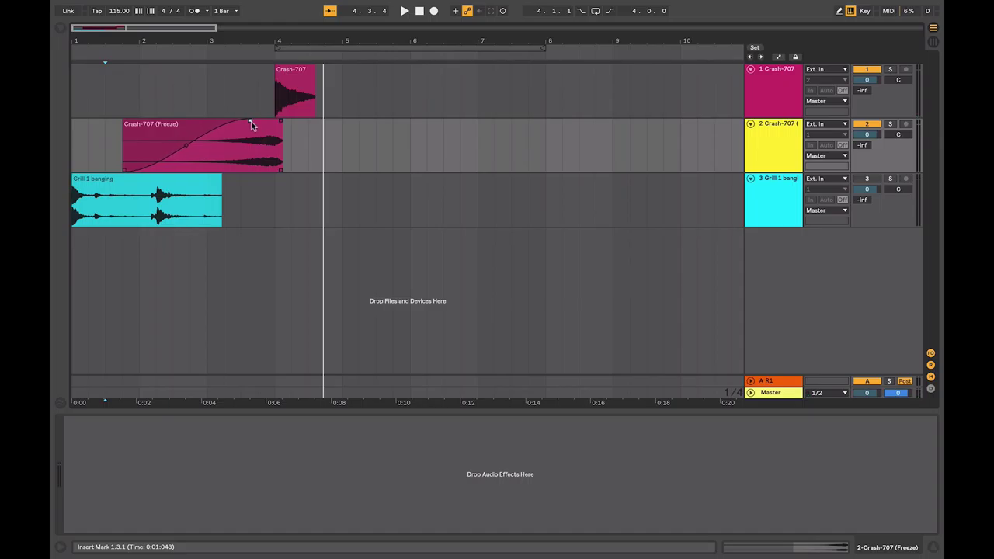
Zoom into the opening bars and reactivate the Grill 1 banging track.
click(250, 96)
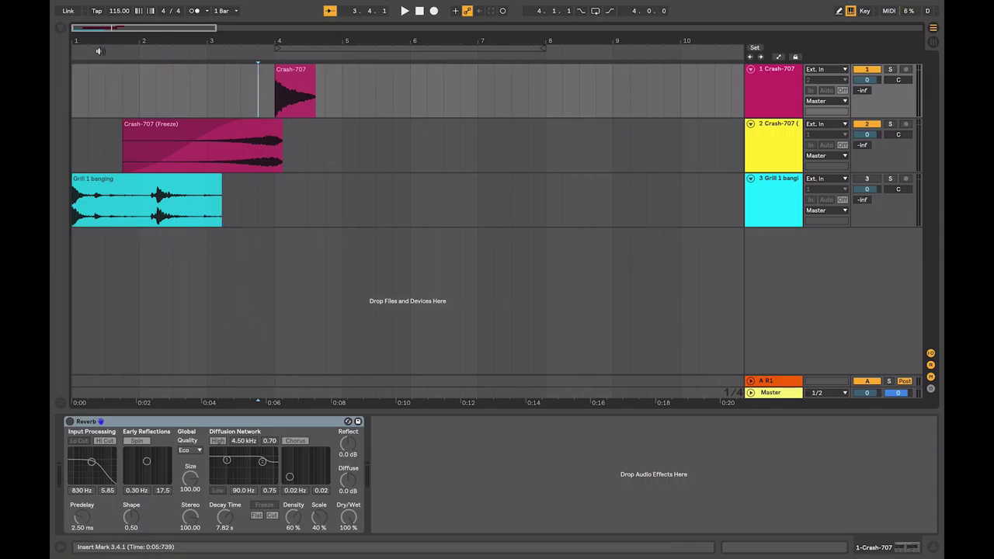
mouse_move(102, 40)
mouse_down()
mouse_move(105, 85)
mouse_move(148, 88)
mouse_move(154, 40)
mouse_up()
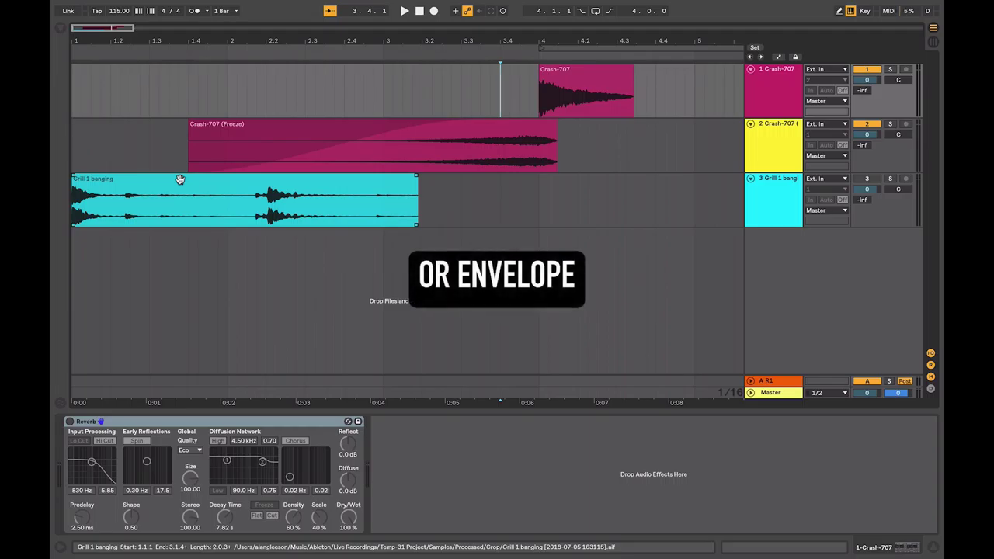
click(125, 180)
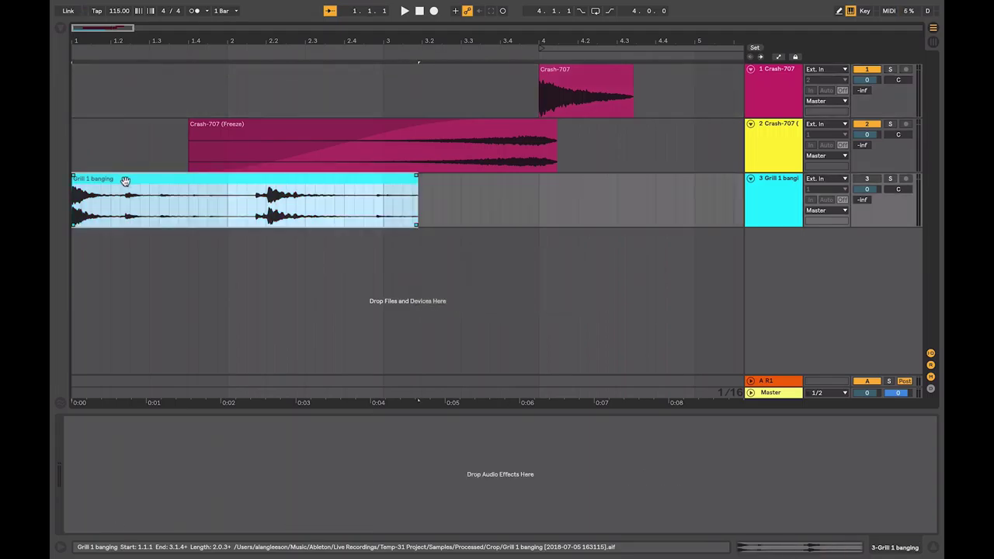
click(867, 179)
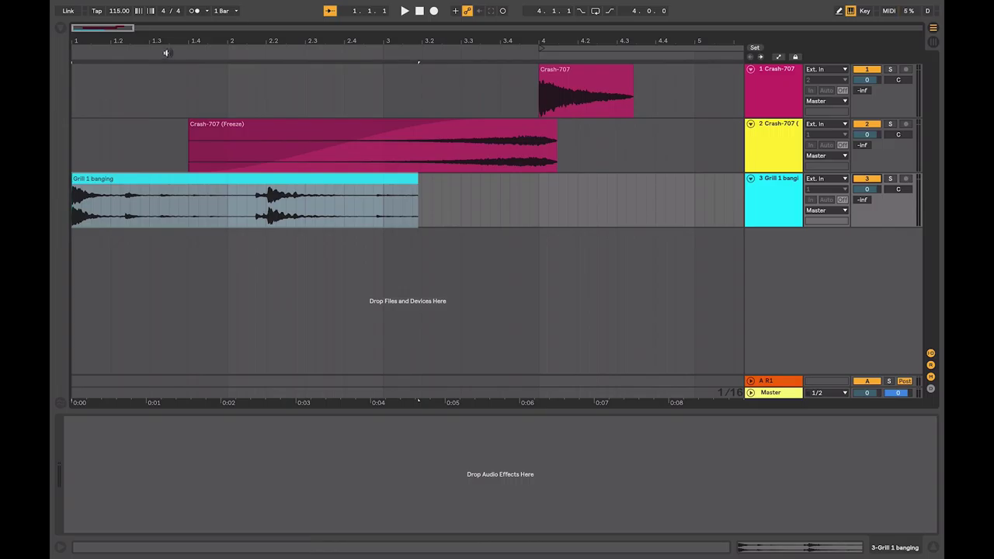
Audition the arrangement, deactivate the frozen Crash-707 track, and select bars 1 to 3.
key(space)
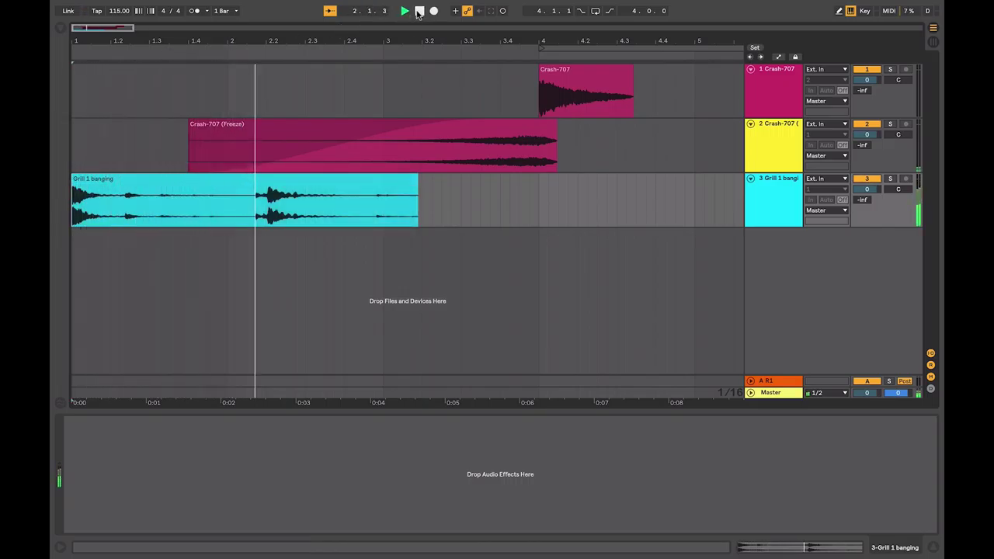
key(space)
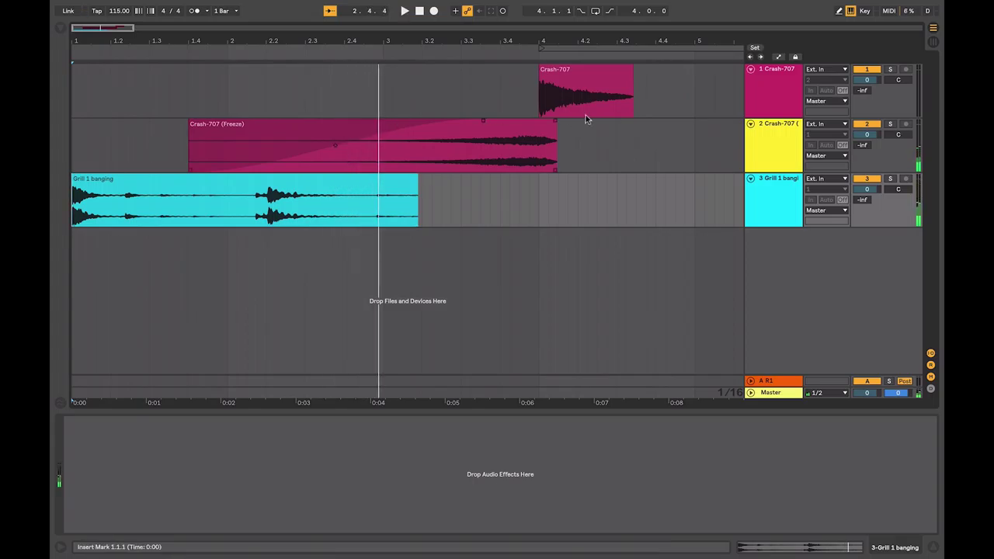
click(862, 126)
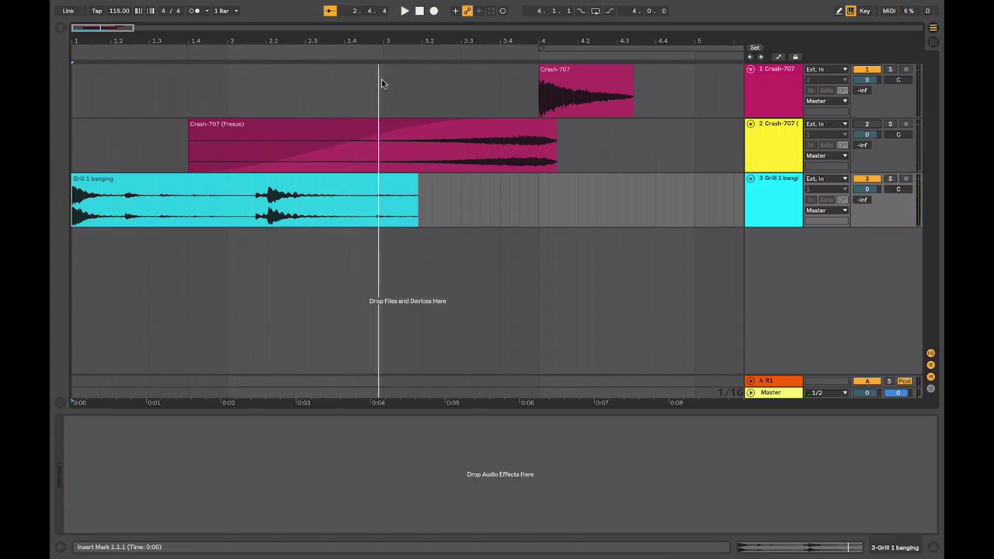
drag(381, 80, 50, 96)
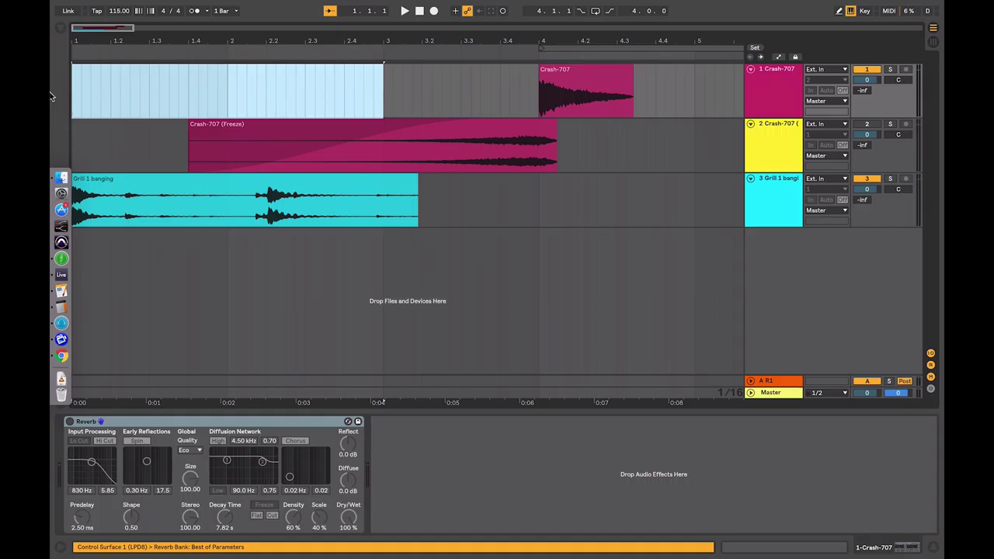
Set Grill 1 banging to Re-Pitch warping, retime it to 121.74 BPM, and audition.
click(238, 179)
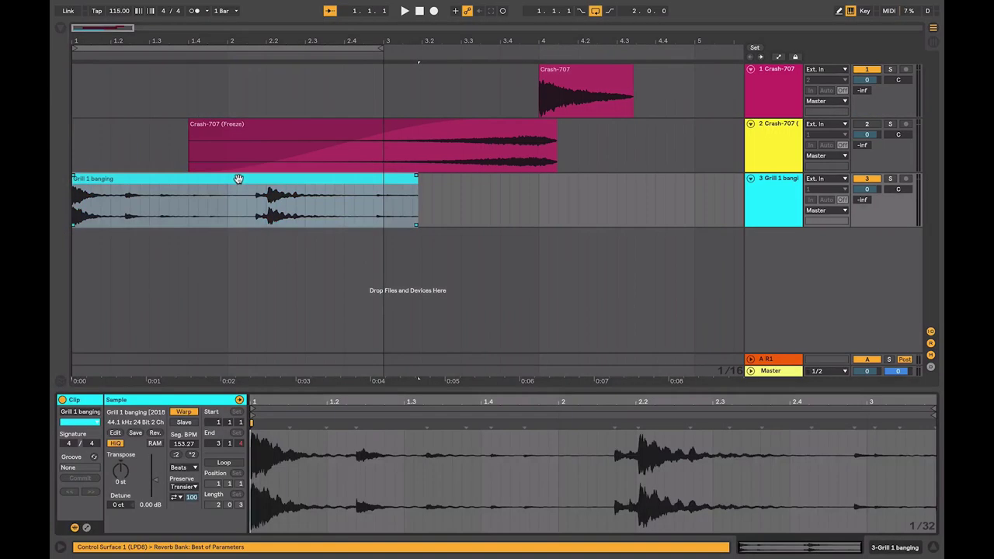
click(179, 468)
click(184, 506)
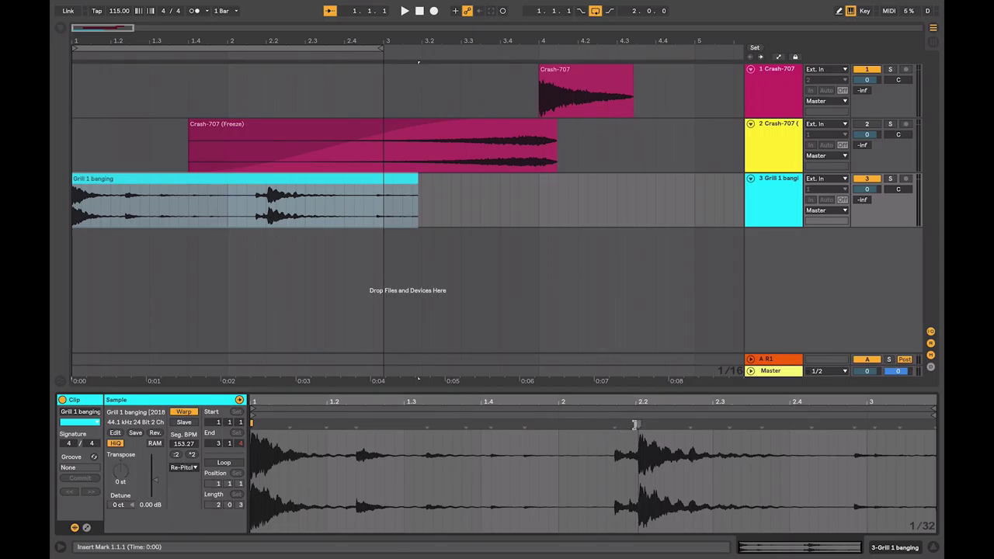
drag(637, 423, 558, 424)
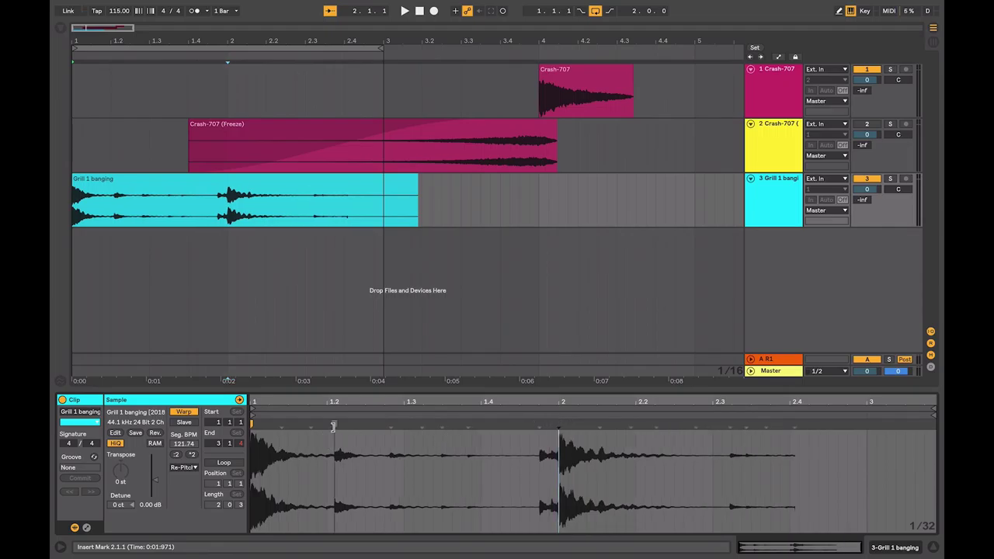
key(space)
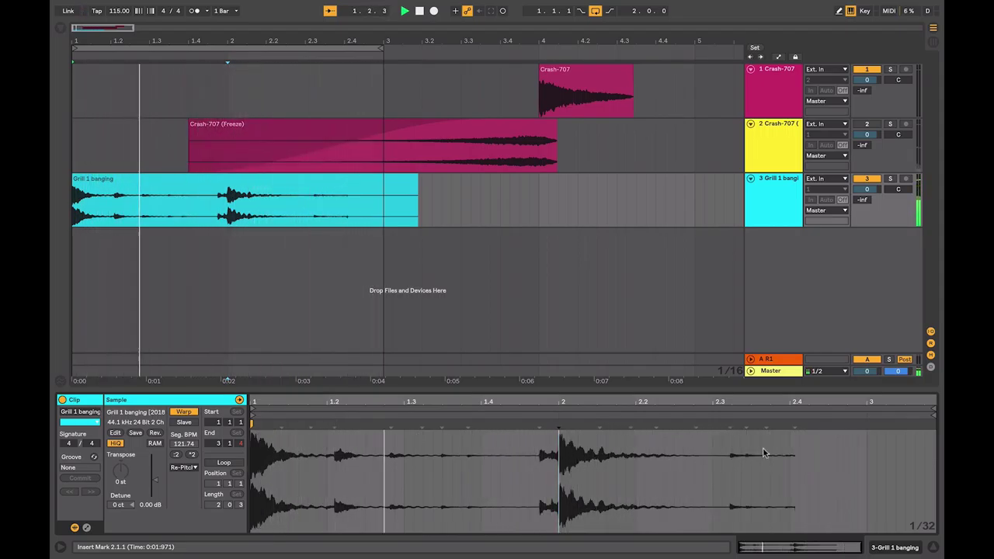
click(390, 206)
key(space)
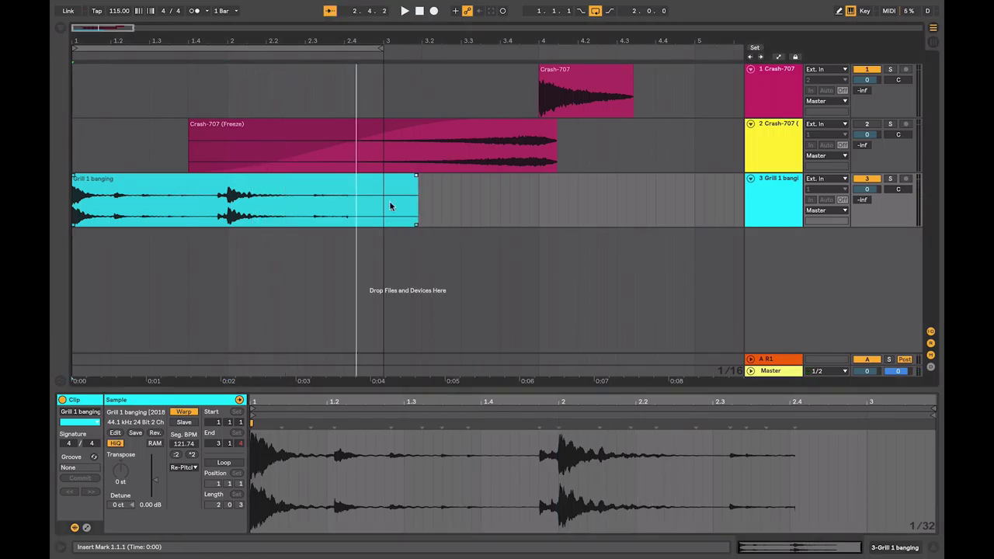
Select the grill tail 3.1.1–3.2.3 and add a Compressor after Analog on 4 Analog.
drag(384, 205, 444, 206)
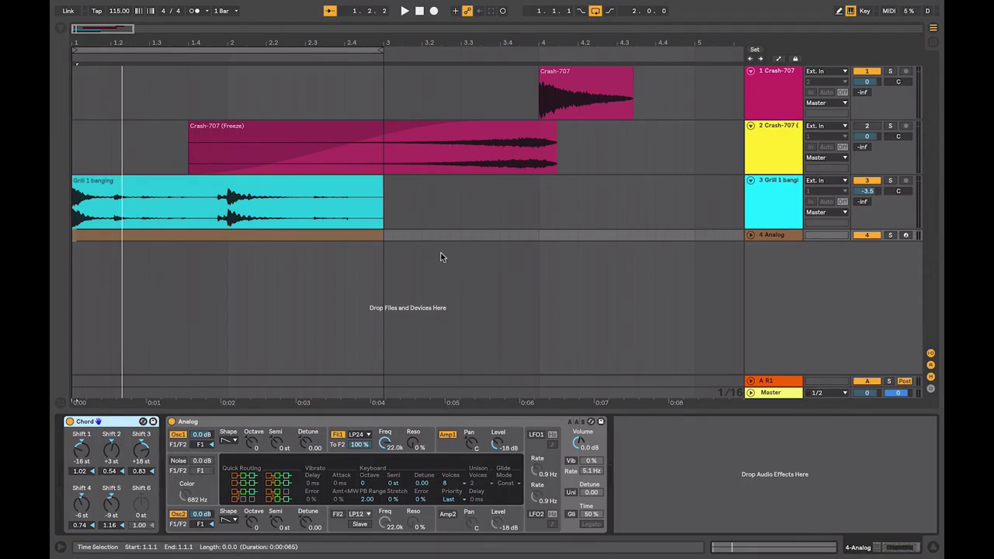
click(59, 29)
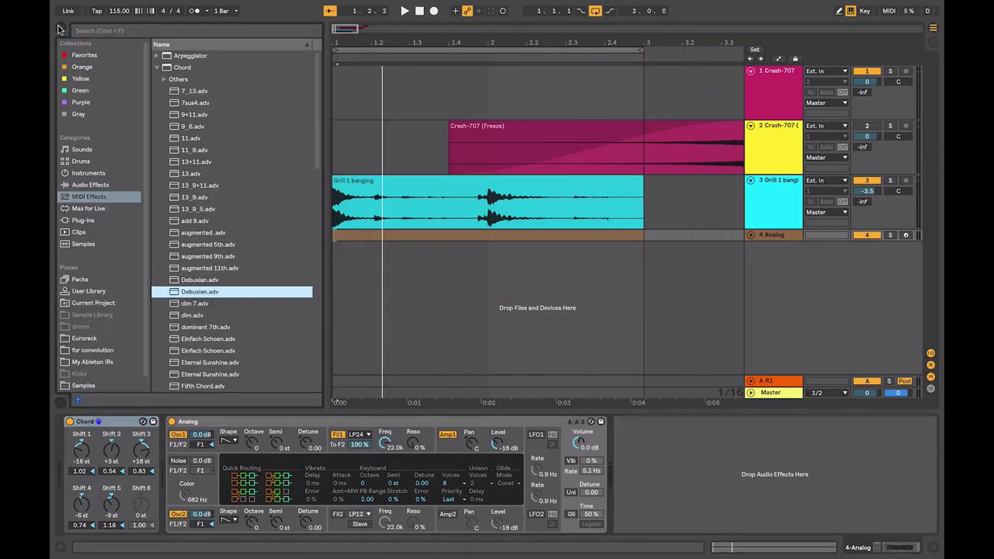
click(82, 186)
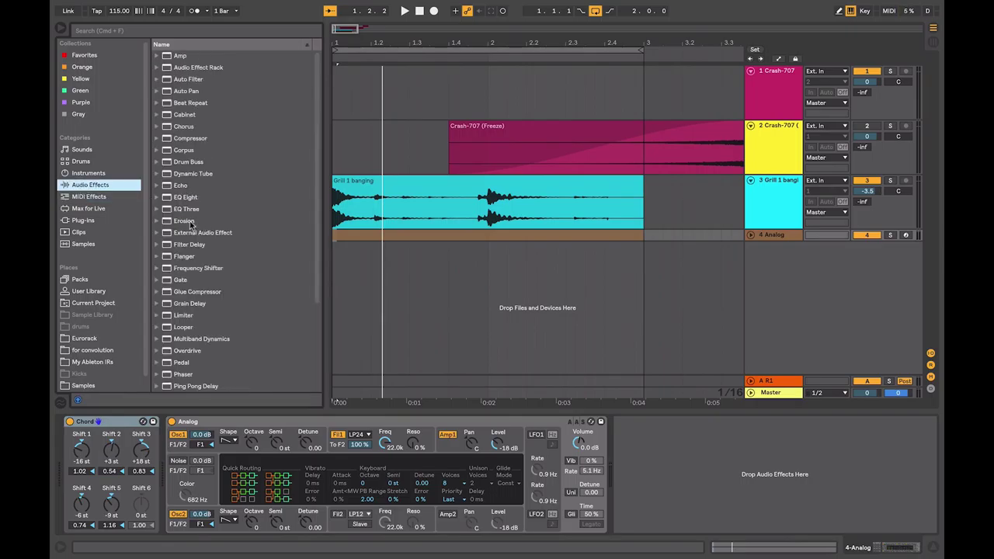
click(178, 140)
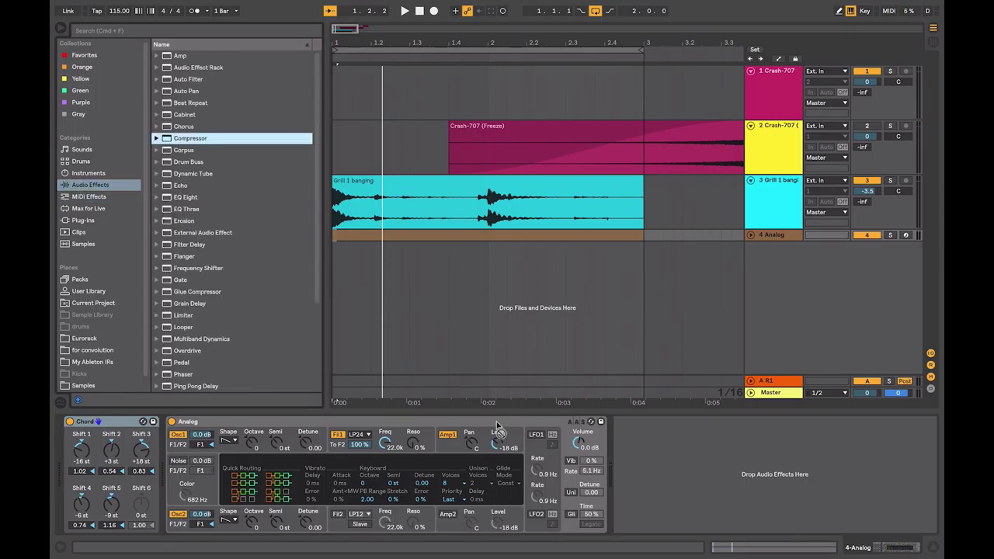
drag(496, 429, 686, 516)
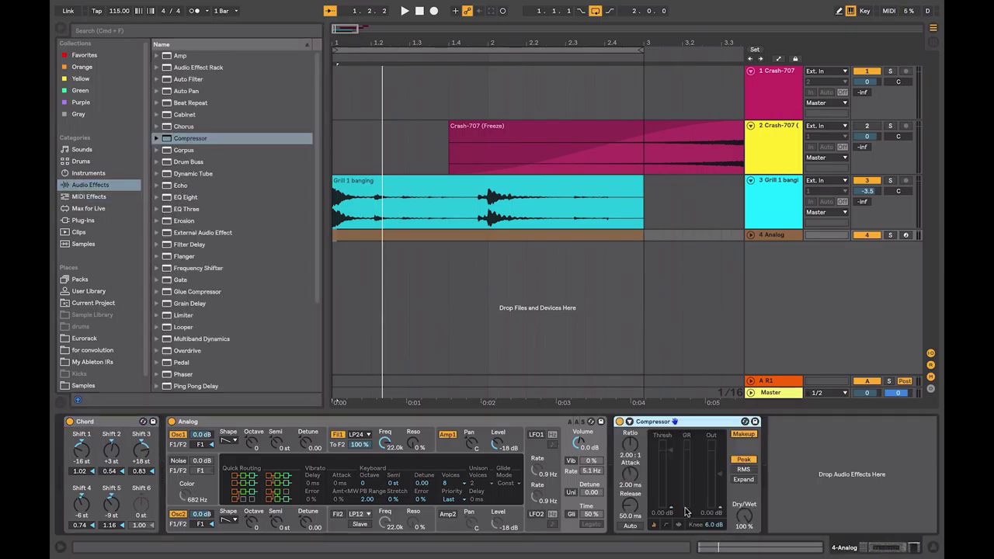
click(60, 31)
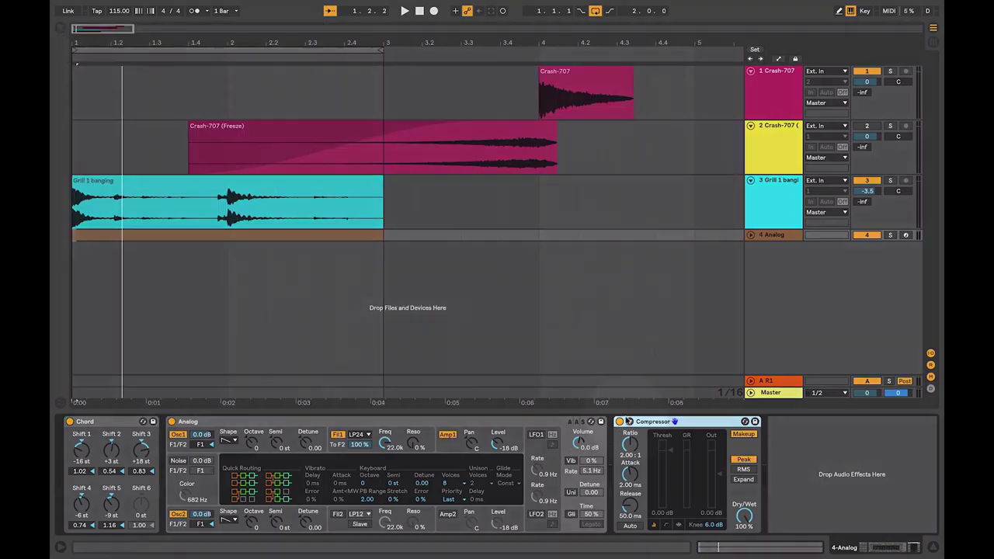
Enable the Compressor's Sidechain with audio from 3-Grill 1 banging.
click(629, 422)
click(639, 433)
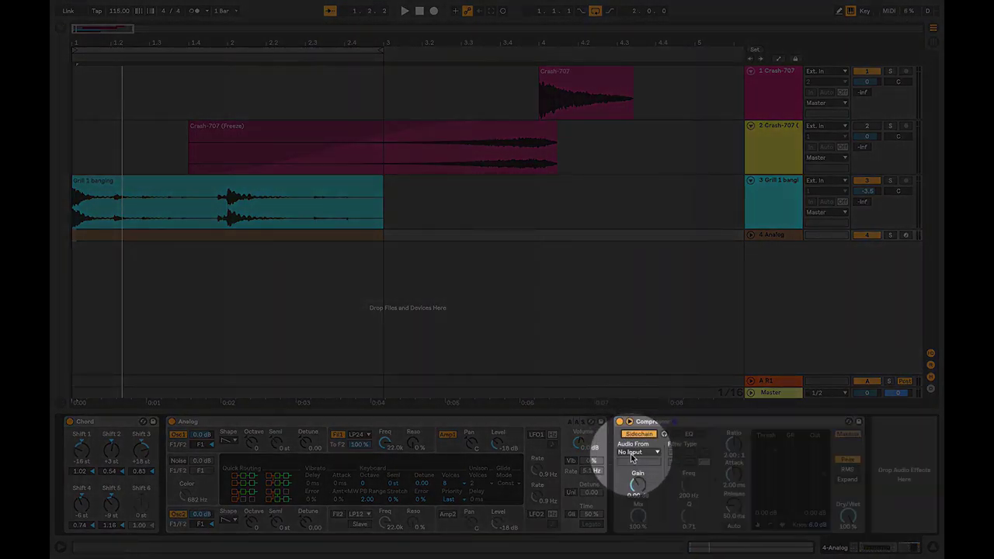
click(632, 452)
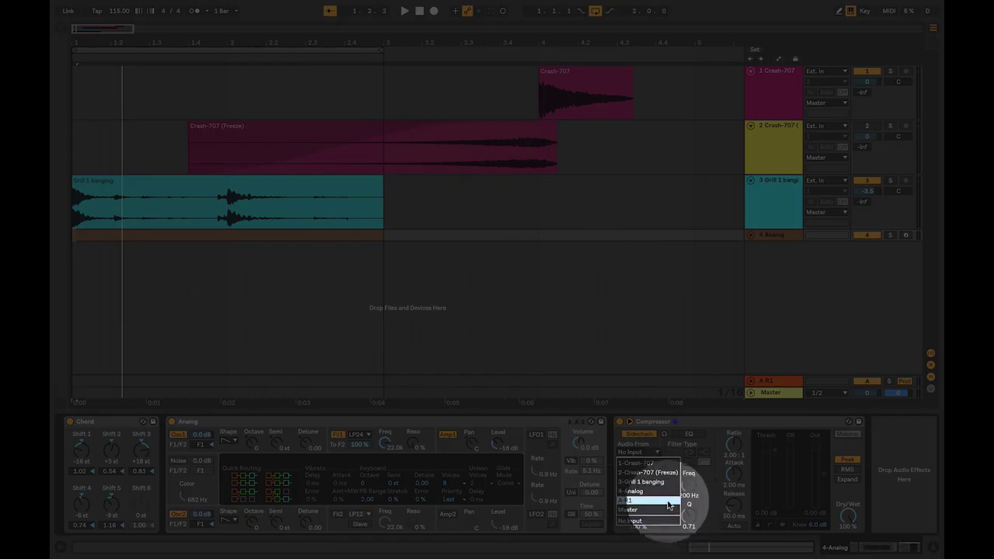
click(666, 482)
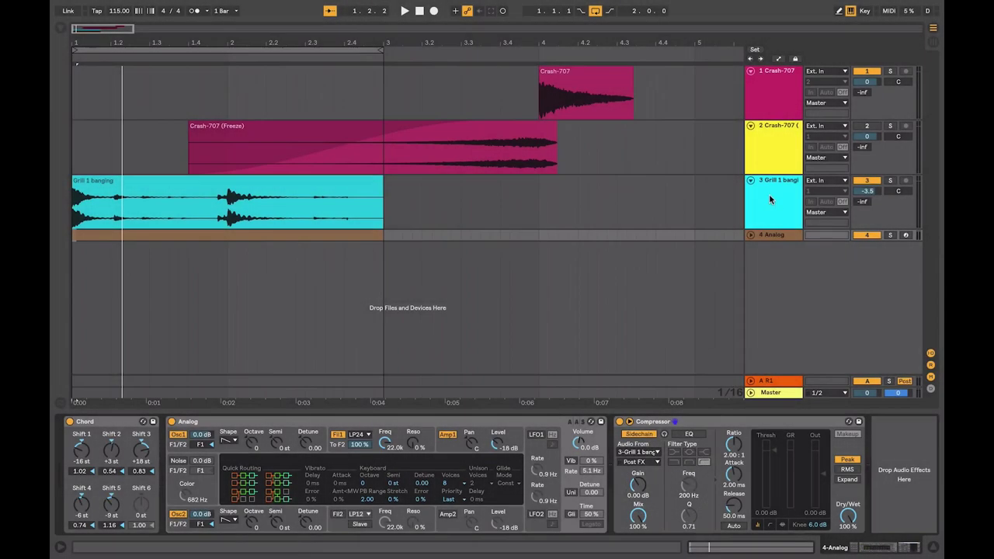
Deactivate the Grill 1 banging track and set playback to start at bar 1.
click(866, 181)
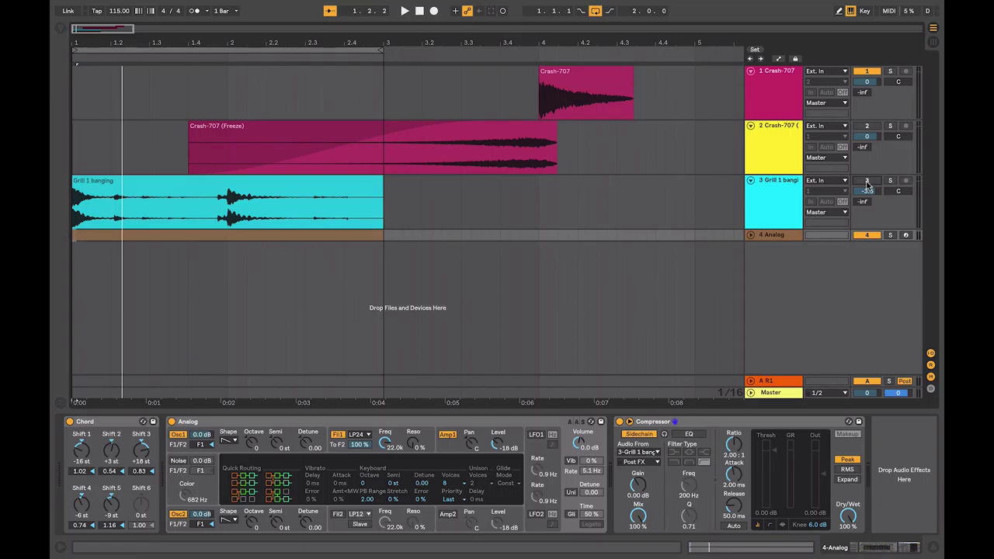
click(271, 212)
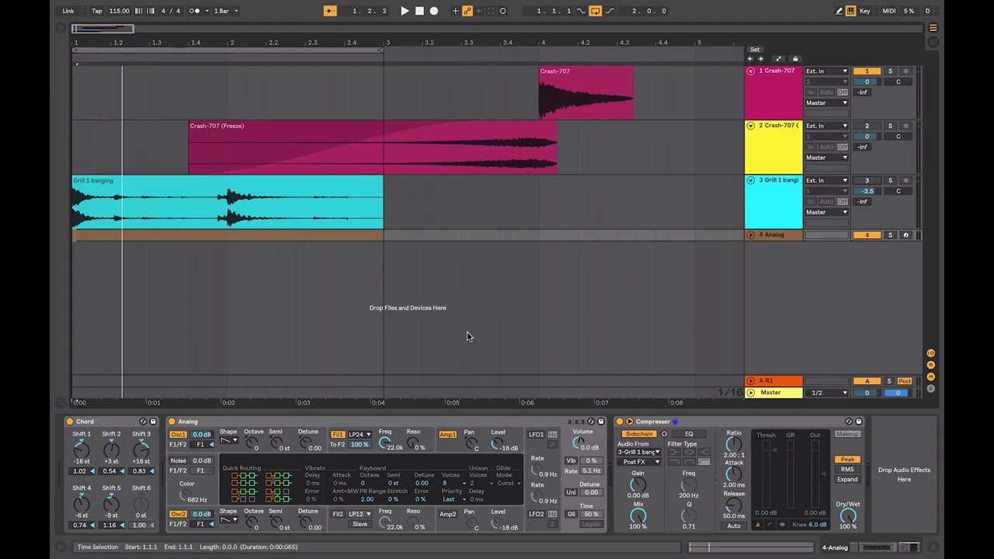
click(72, 219)
Lower the sidechained Compressor's threshold to -32.0 dB while the arrangement plays to hear the ducking.
click(768, 454)
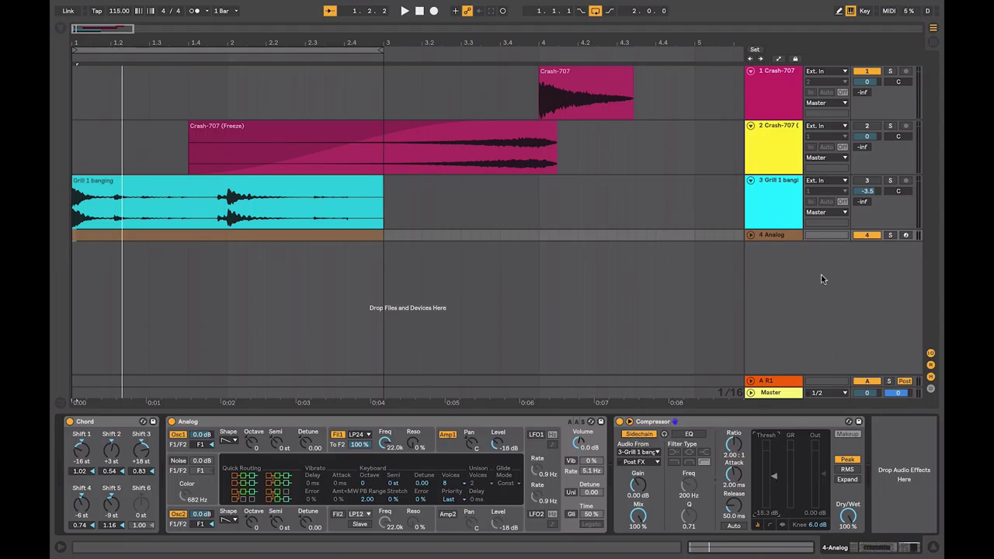
key(space)
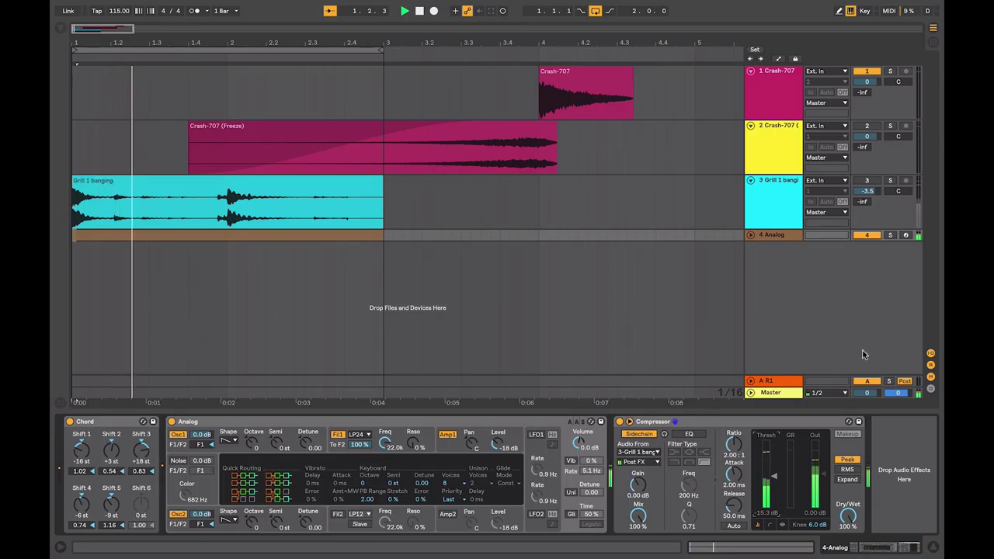
drag(776, 482, 776, 505)
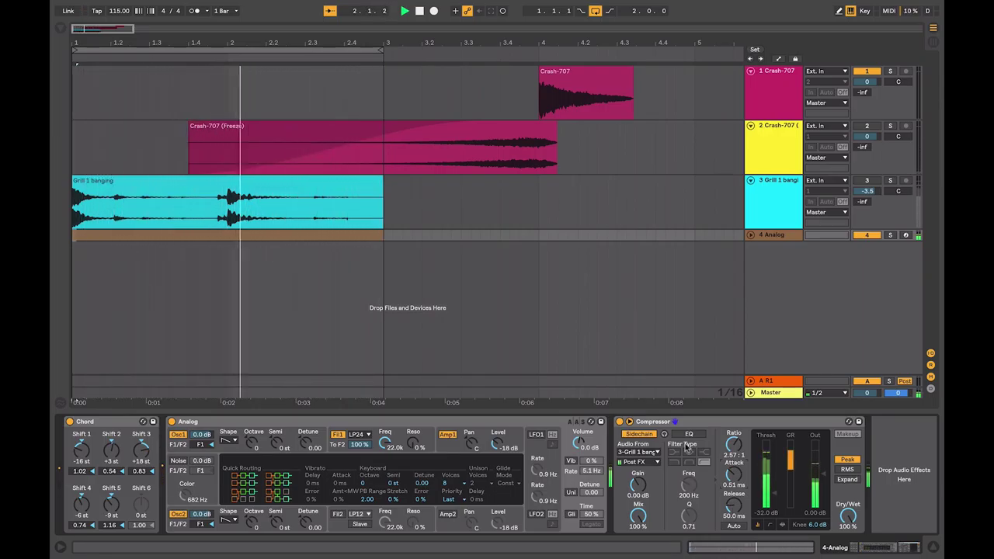
Stop playback, consolidate the Grill 1 banging clip with Cmd+J into a new sample, then reverse it.
double_click(172, 190)
key(space)
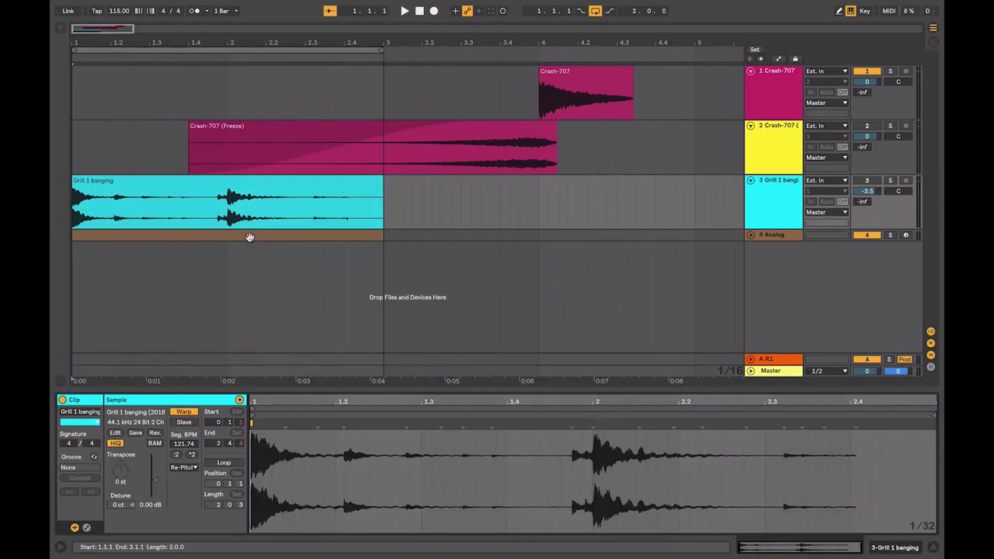
click(222, 191)
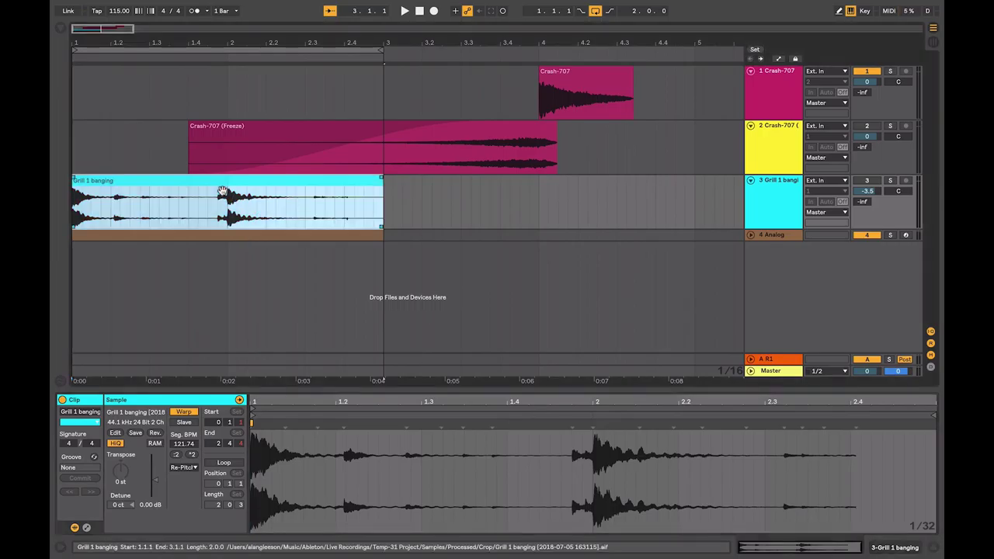
key(super+j)
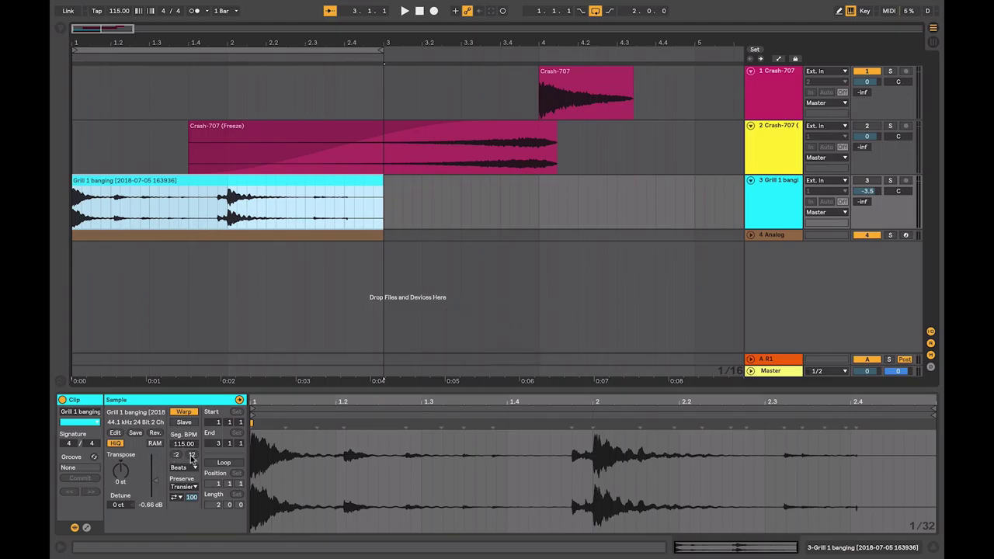
click(154, 433)
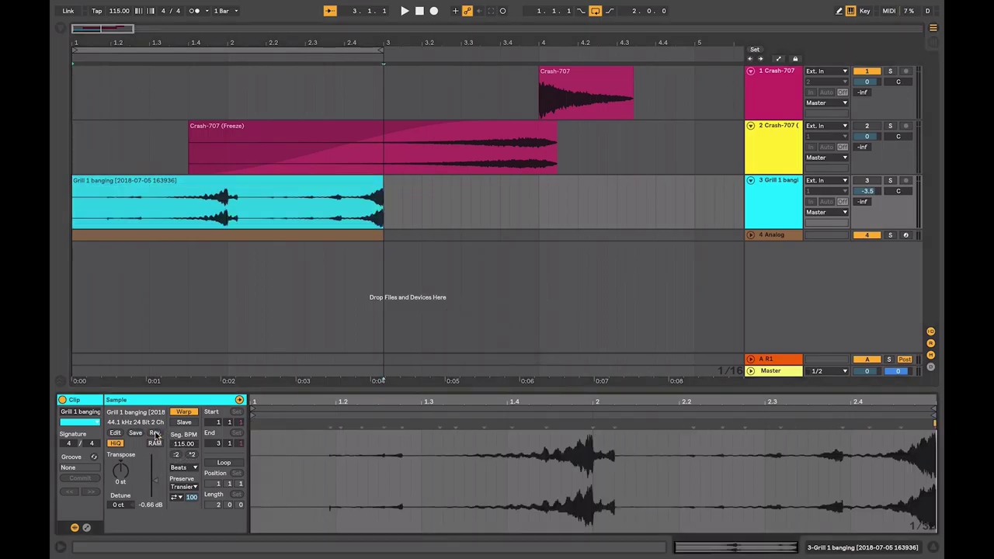